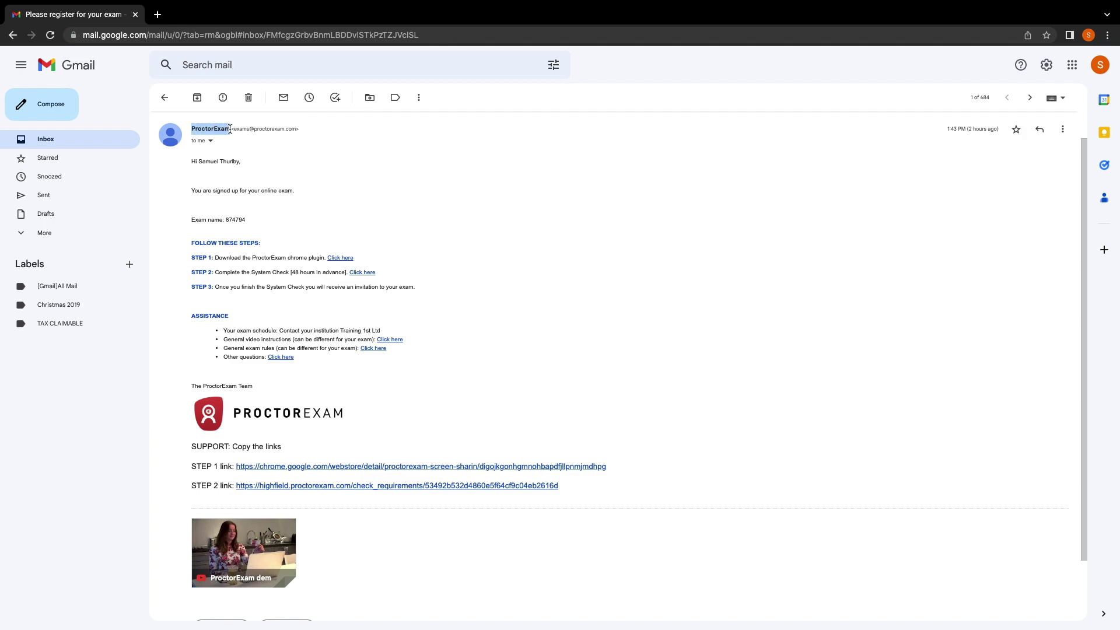
- Close the sender's contact card and highlight the STEP 1 instruction and the store header
{"action": "mouse_move", "coordinate": [229, 128]}
{"action": "left_click", "coordinate": [442, 167]}
{"action": "left_click_drag", "start_coordinate": [184, 254], "coordinate": [214, 257]}
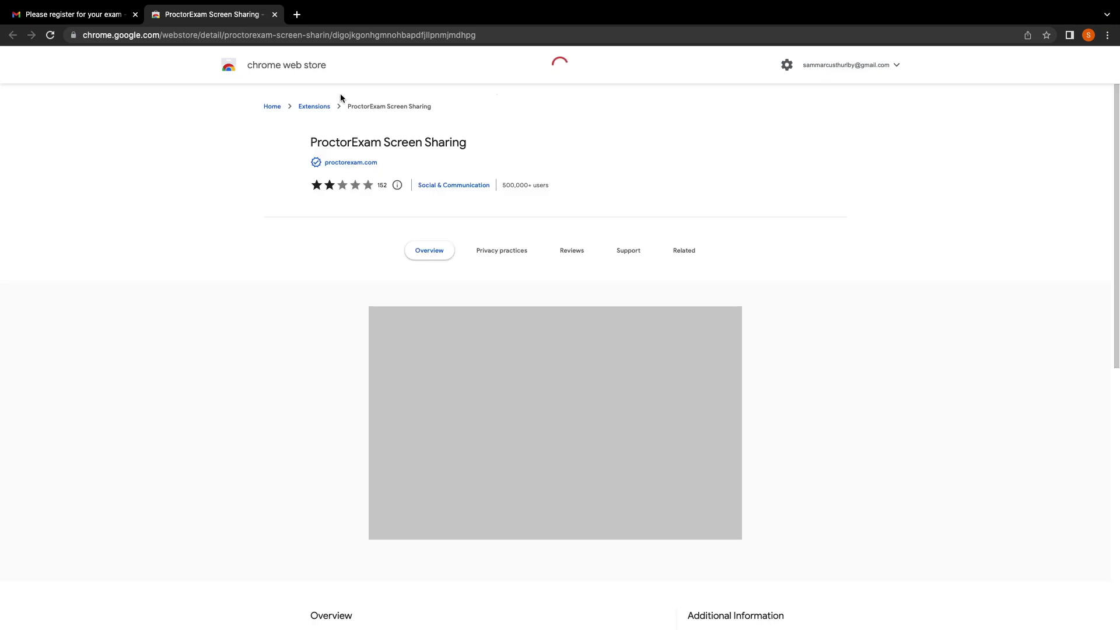
{"action": "left_click_drag", "start_coordinate": [231, 62], "coordinate": [281, 77]}
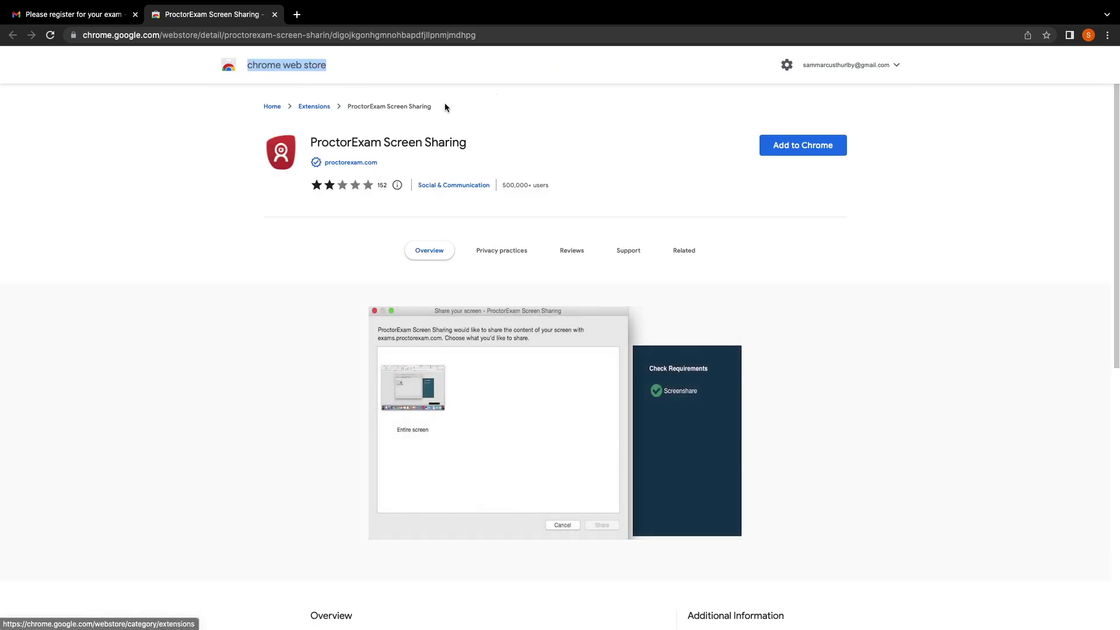
{"action": "left_click", "coordinate": [554, 147]}
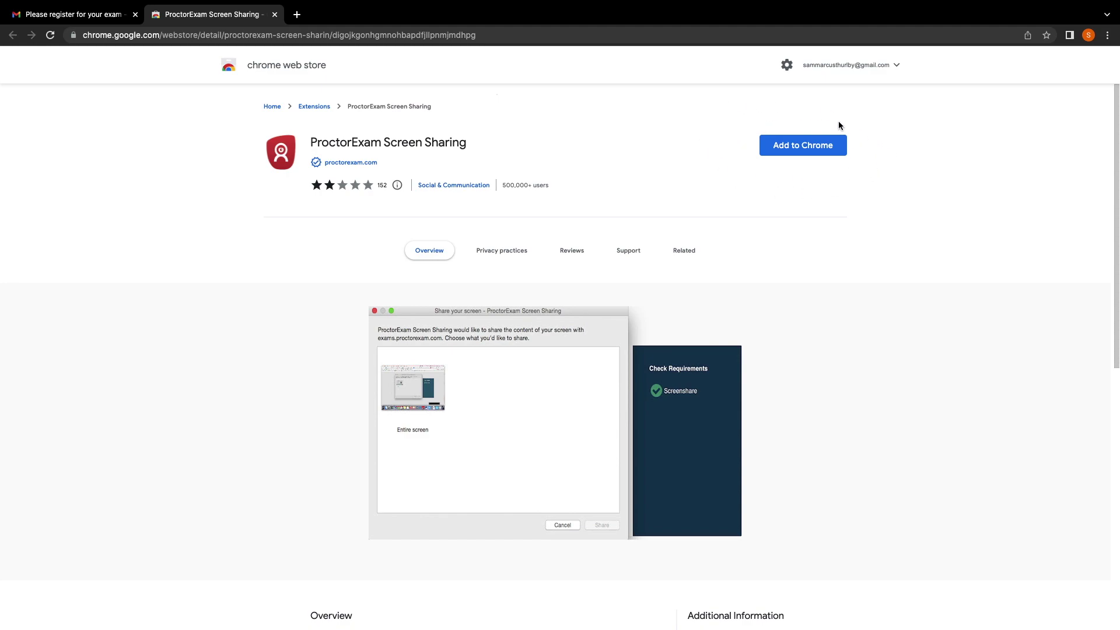
- Add ProctorExam Screen Sharing to Chrome, dismiss the confirmation, and close the Web Store tab
{"action": "left_click", "coordinate": [800, 153]}
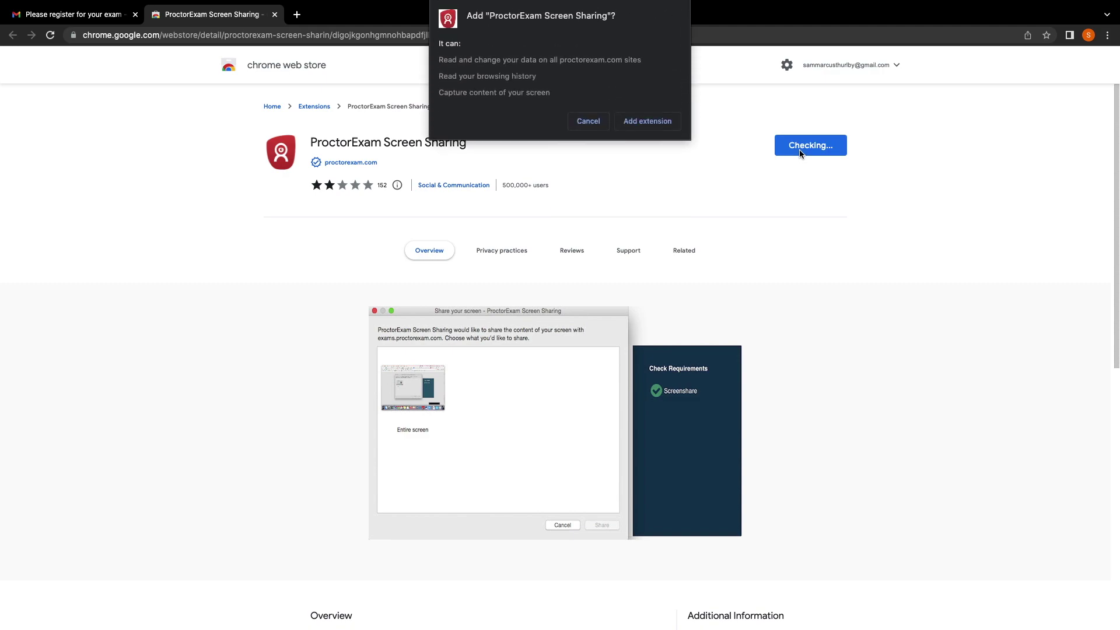
{"action": "left_click", "coordinate": [642, 122]}
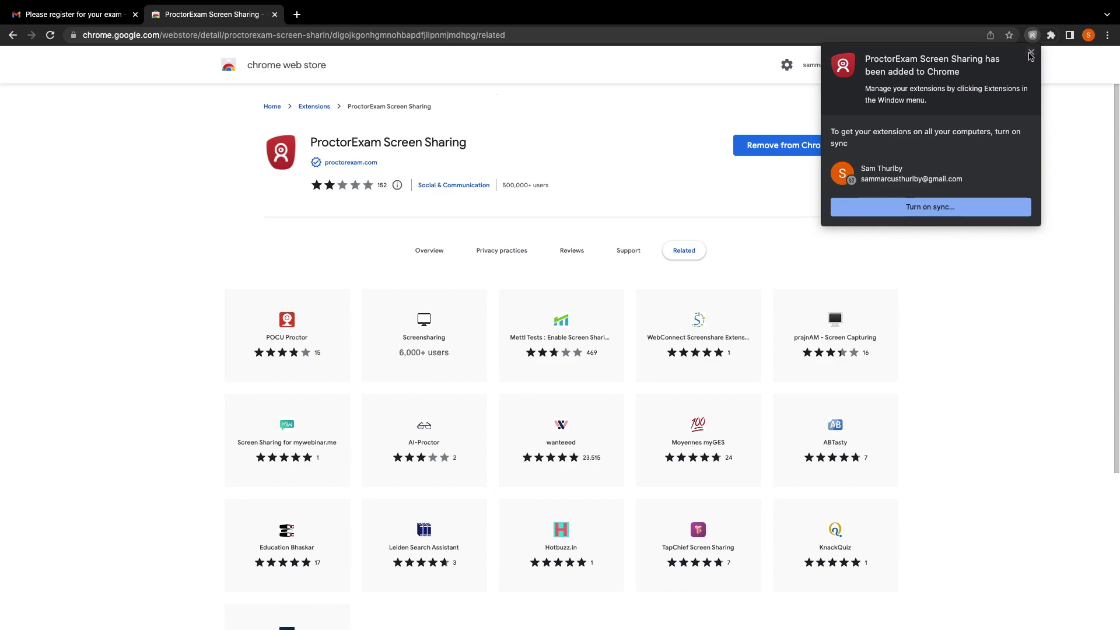
{"action": "left_click", "coordinate": [1031, 54]}
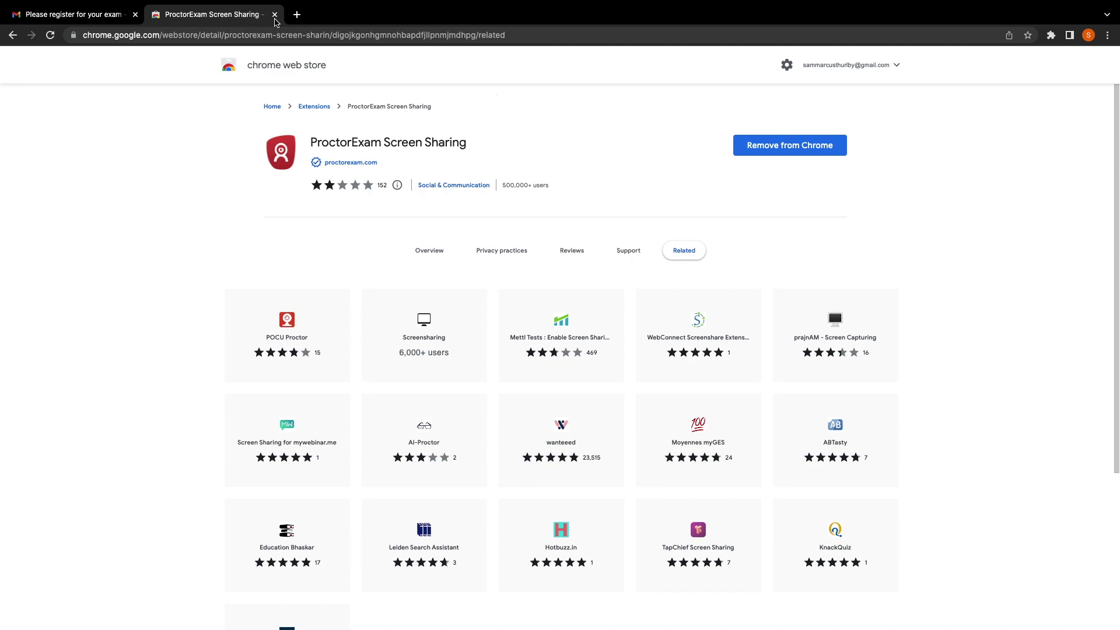
{"action": "left_click", "coordinate": [275, 14]}
- Highlight the STEP 2 instruction in the registration email
{"action": "left_click", "coordinate": [408, 186]}
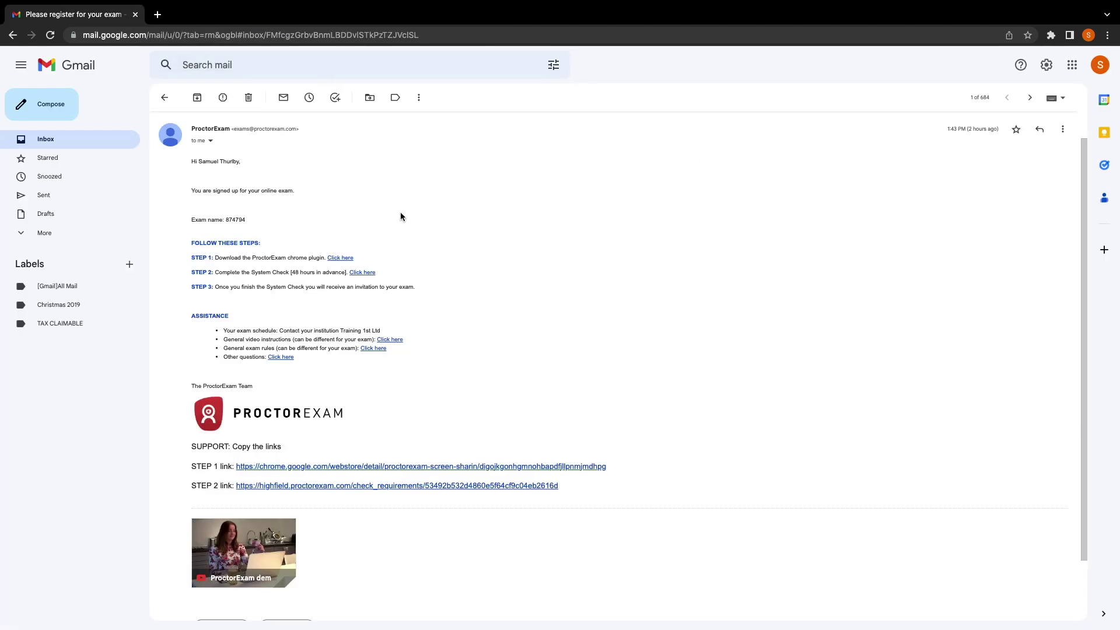
{"action": "left_click_drag", "start_coordinate": [190, 272], "coordinate": [346, 273]}
{"action": "left_click", "coordinate": [454, 276]}
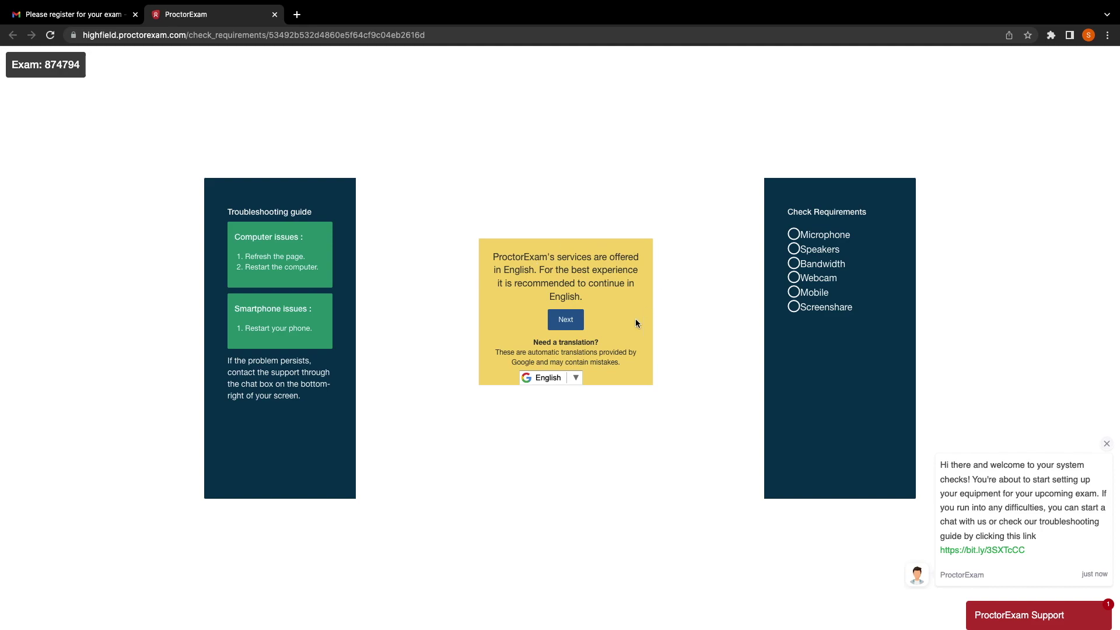
- Continue past the English-language notice and start the system test
{"action": "left_click", "coordinate": [573, 326]}
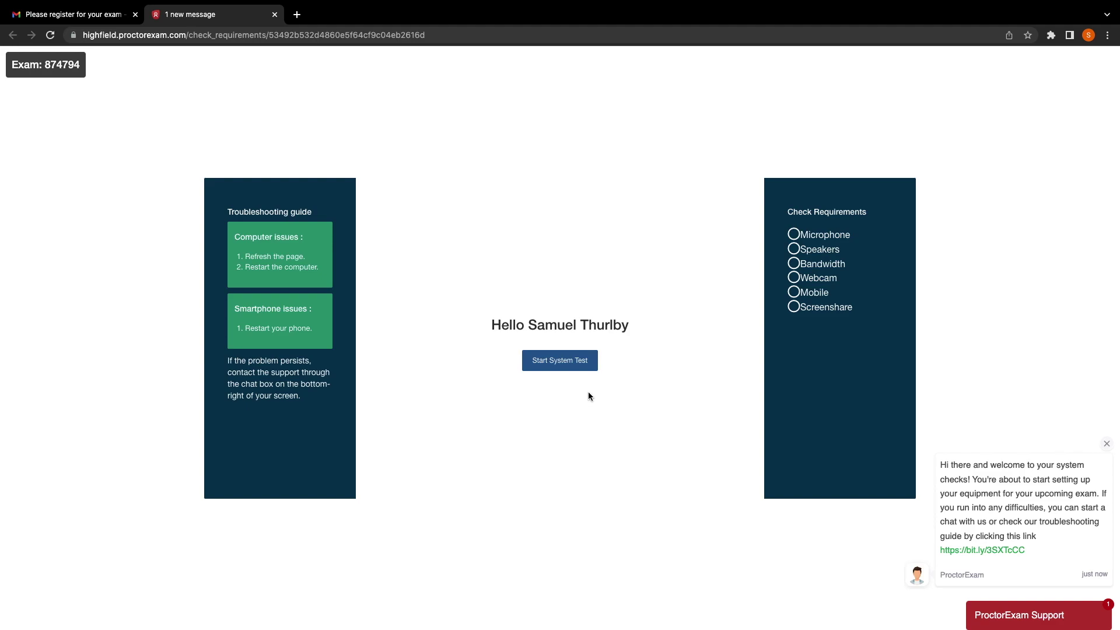
{"action": "left_click", "coordinate": [562, 367]}
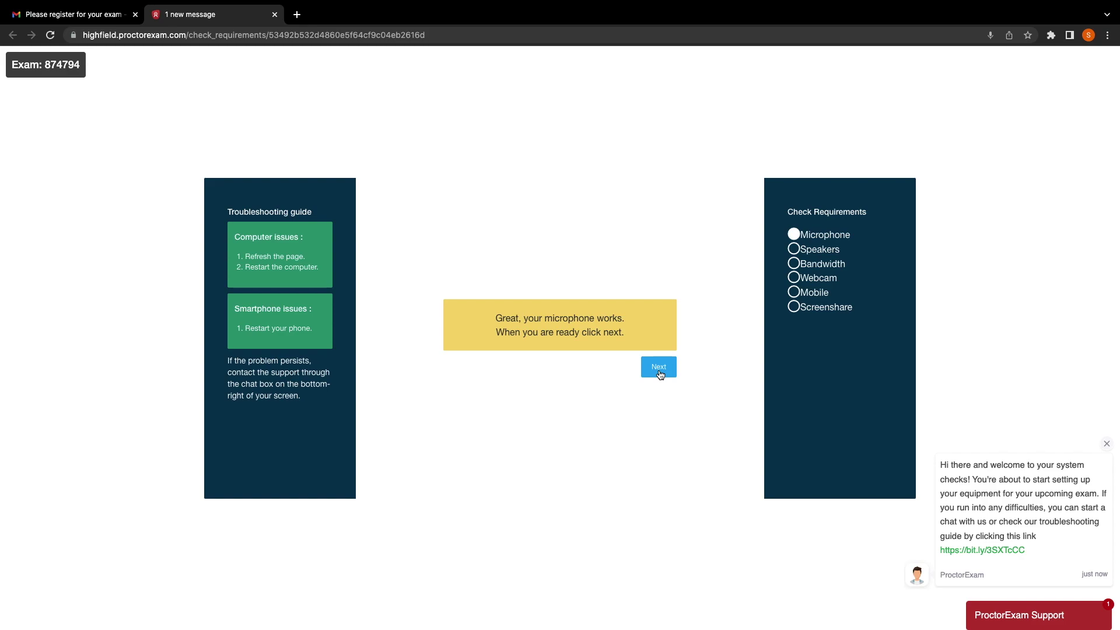
- Confirm the sample music is audible and continue past the bandwidth notice to the webcam test
{"action": "left_click", "coordinate": [659, 371]}
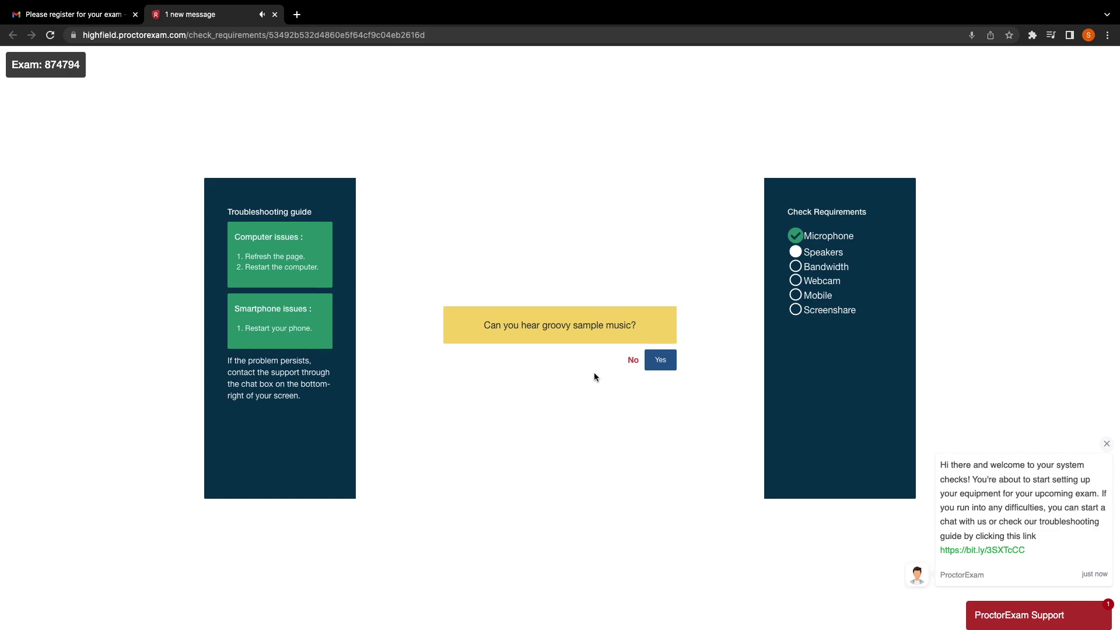
{"action": "left_click", "coordinate": [660, 365]}
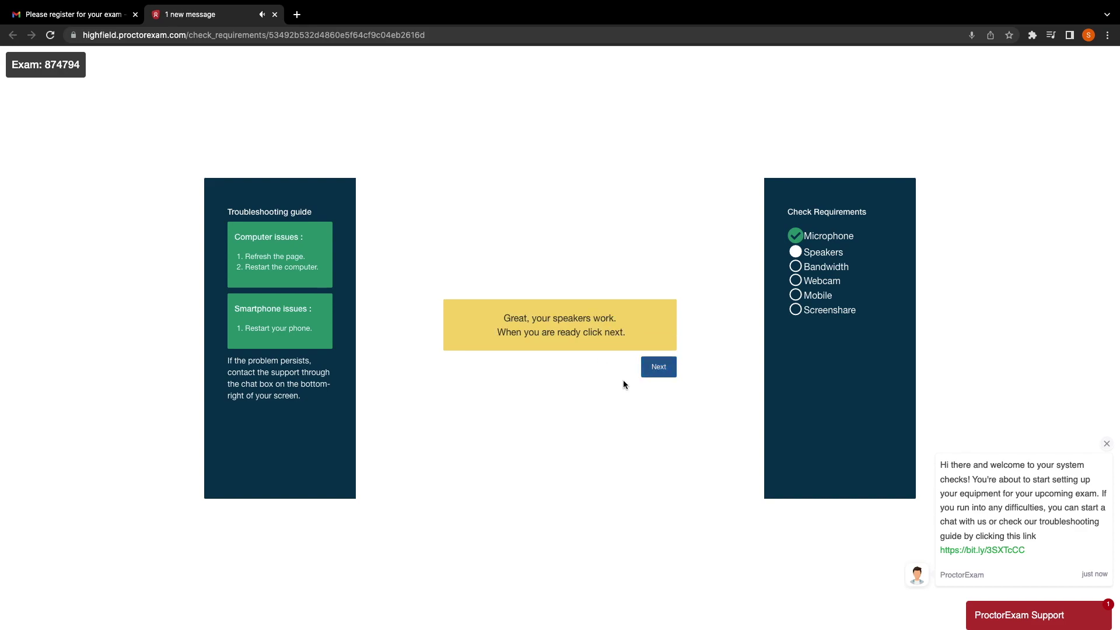
{"action": "left_click", "coordinate": [654, 369]}
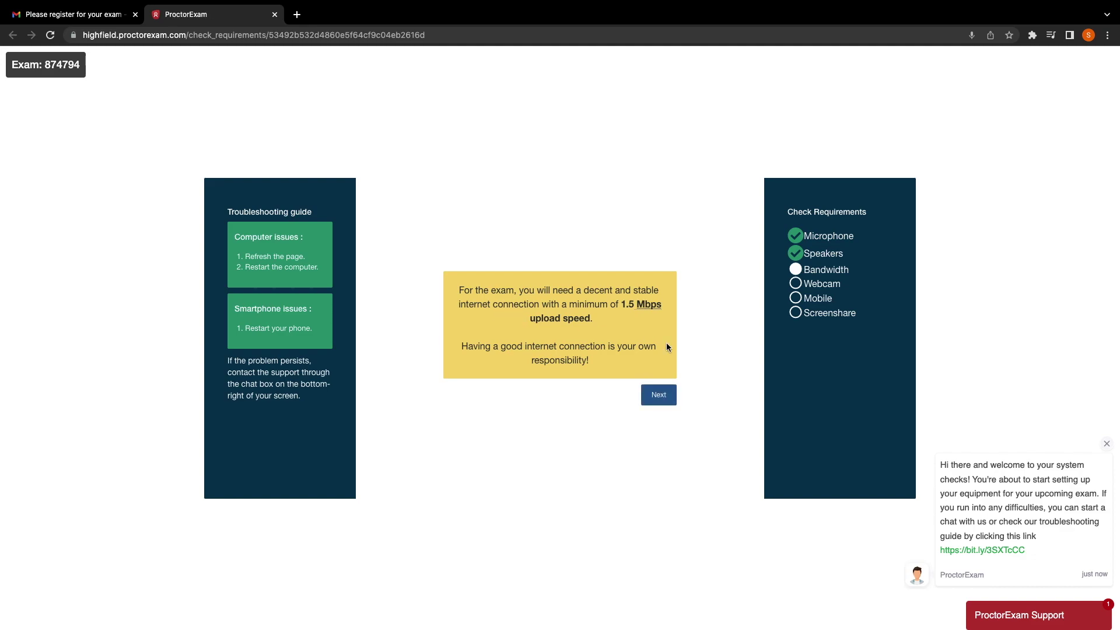
{"action": "left_click", "coordinate": [658, 398]}
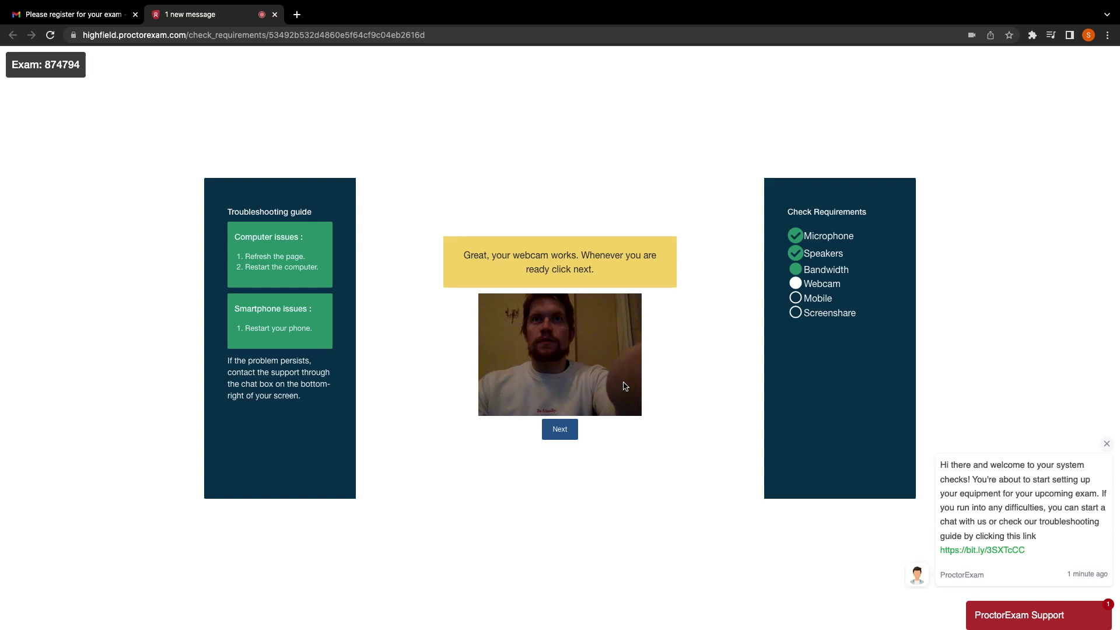
- Accept the webcam preview and continue to the mobile app QR-code step
{"action": "left_click", "coordinate": [560, 429]}
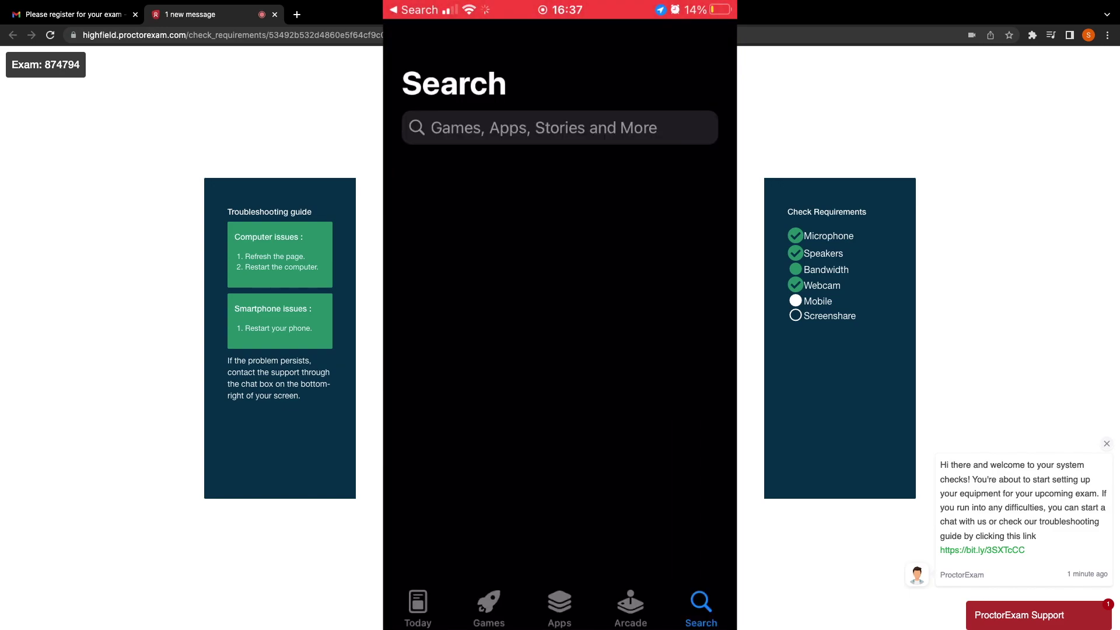
- Search 'proctor' in the phone's App Store and download the ProctorExam app
{"action": "left_click", "coordinate": [530, 128]}
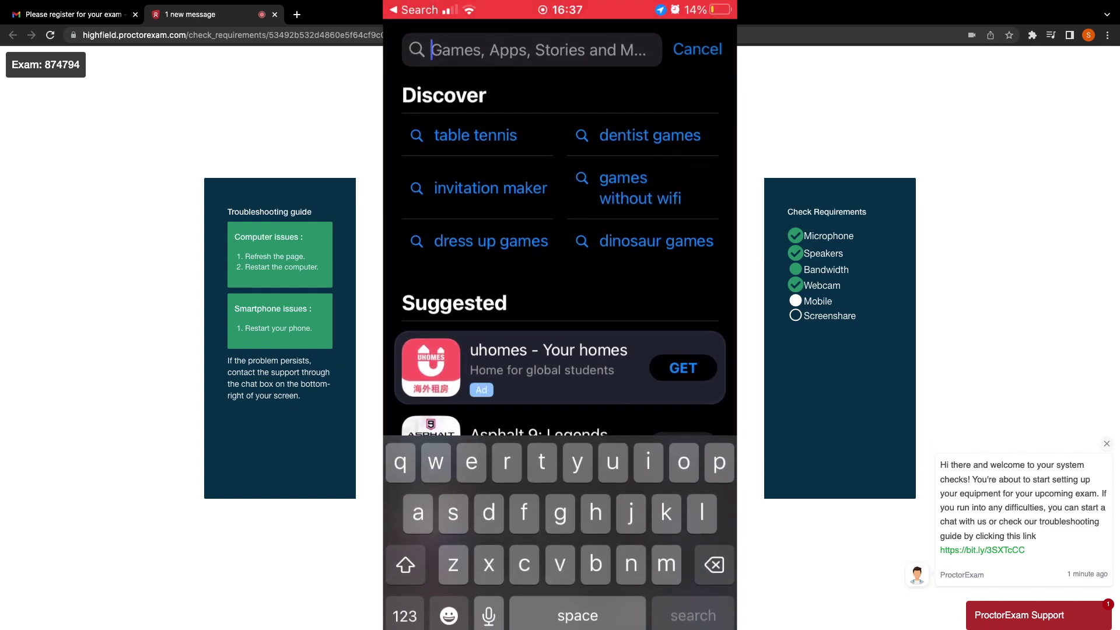
{"action": "type", "text": "proctor"}
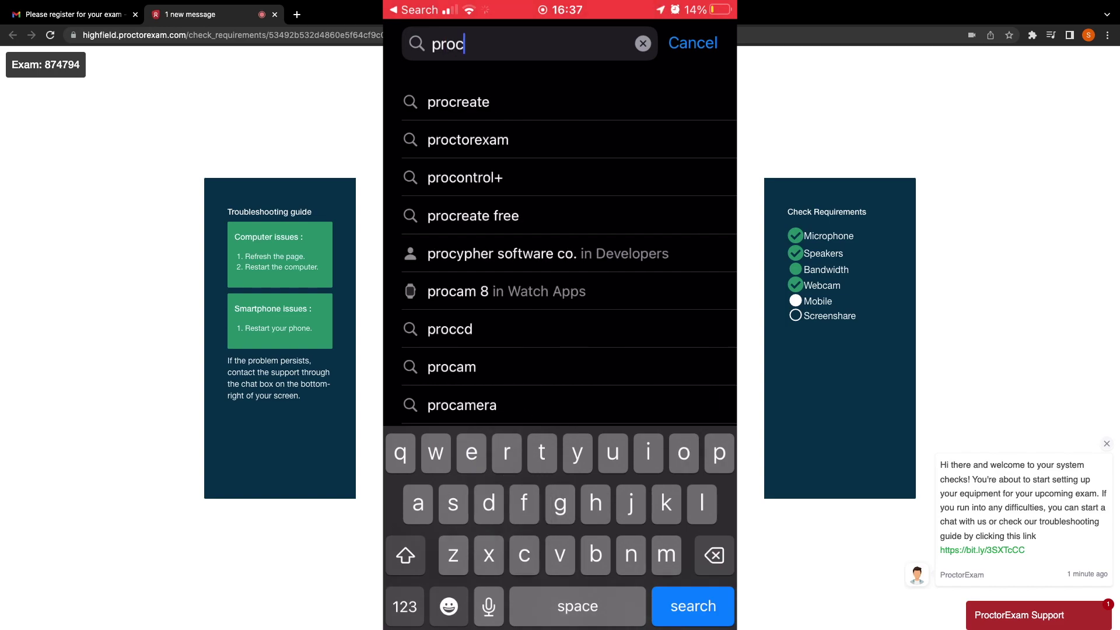
{"action": "left_click", "coordinate": [468, 101]}
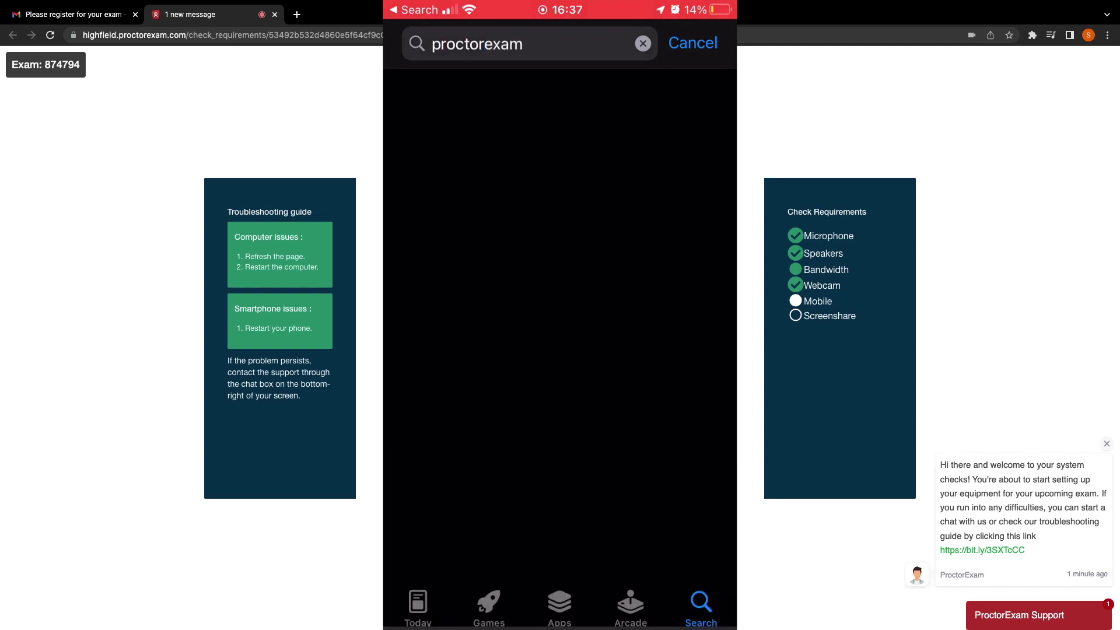
{"action": "left_click", "coordinate": [515, 117]}
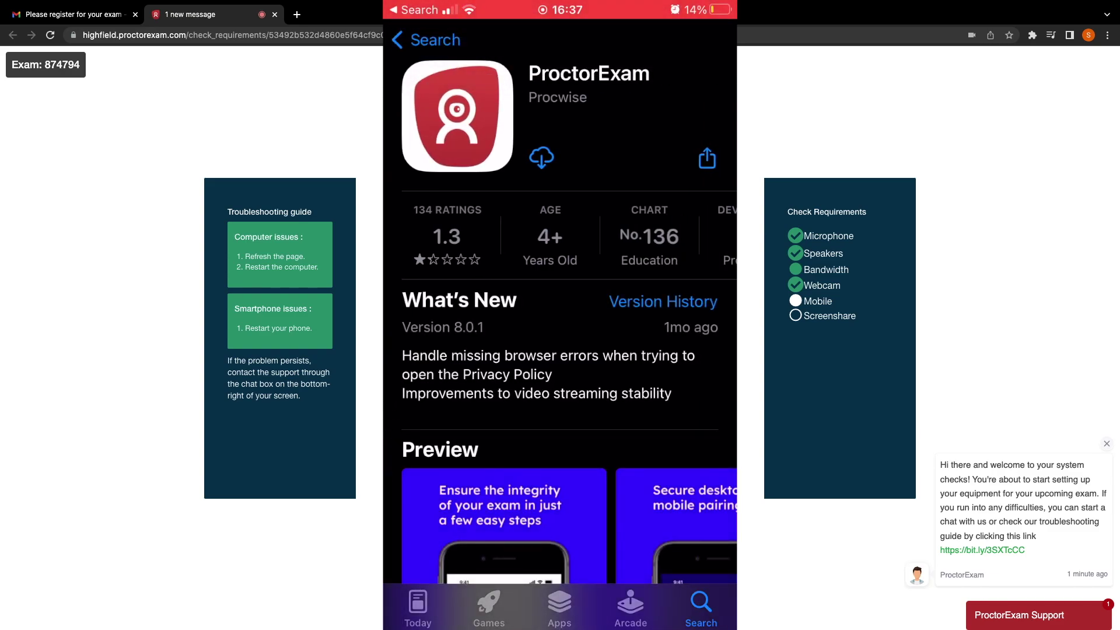
{"action": "left_click", "coordinate": [542, 157]}
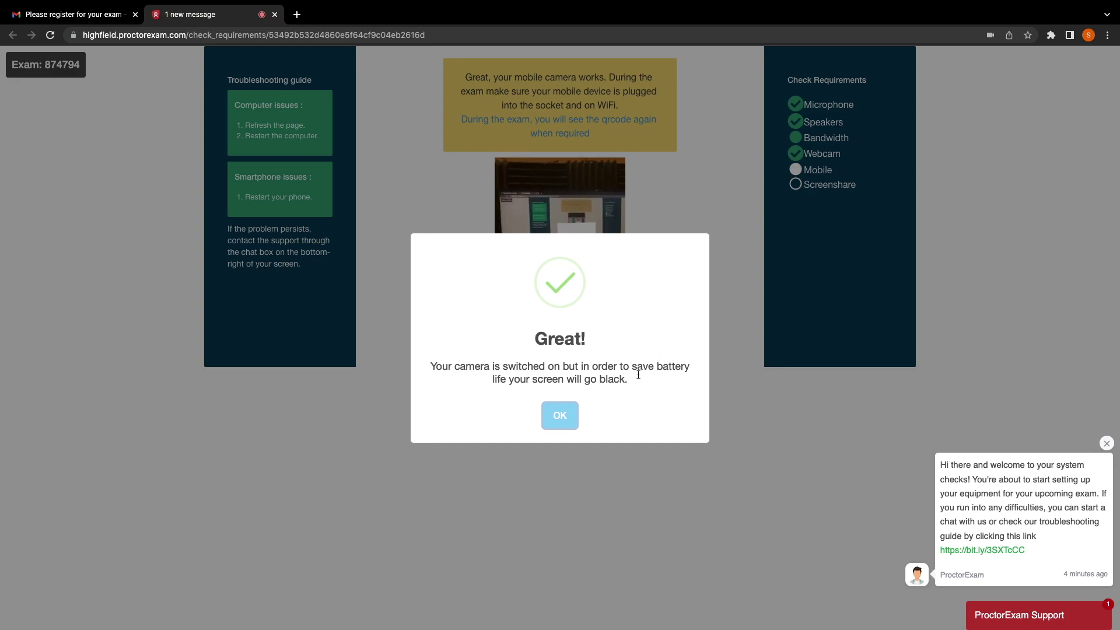
- Dismiss the battery-saving camera message and finish the mobile check
{"action": "key", "text": "Return"}
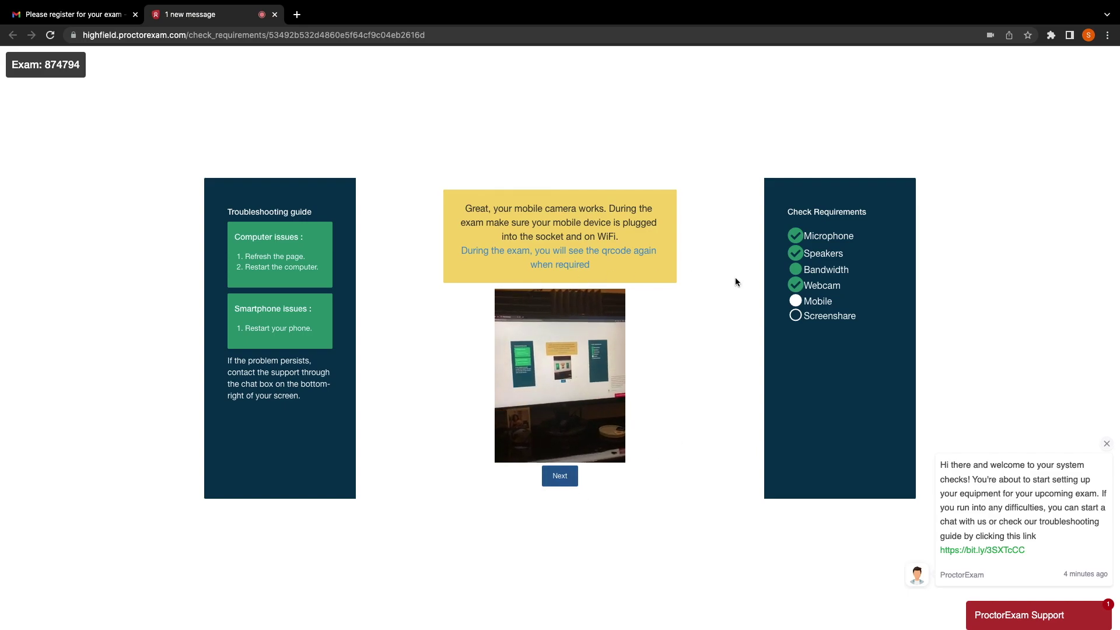
{"action": "left_click", "coordinate": [559, 477]}
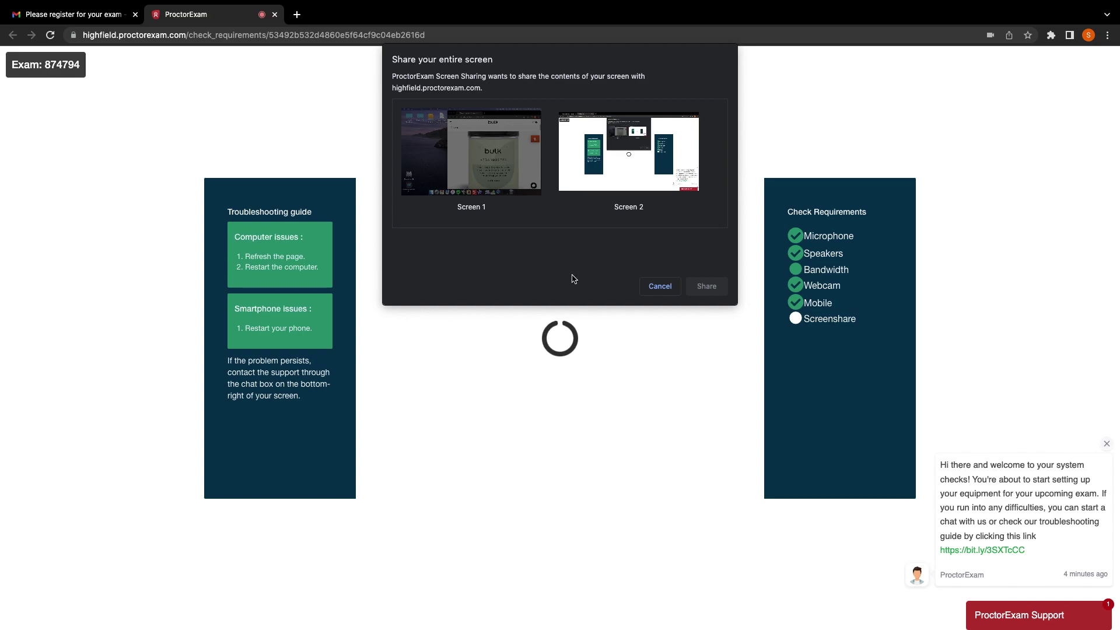
- Share Screen 2 and continue once the screenshare check passes
{"action": "left_click", "coordinate": [618, 153]}
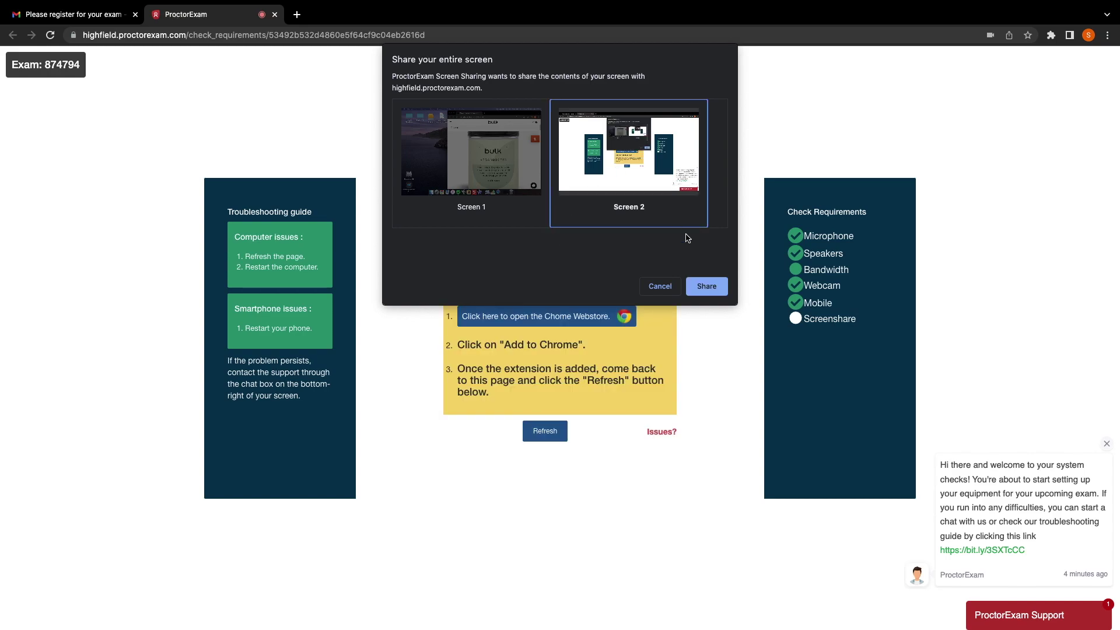
{"action": "left_click", "coordinate": [704, 288]}
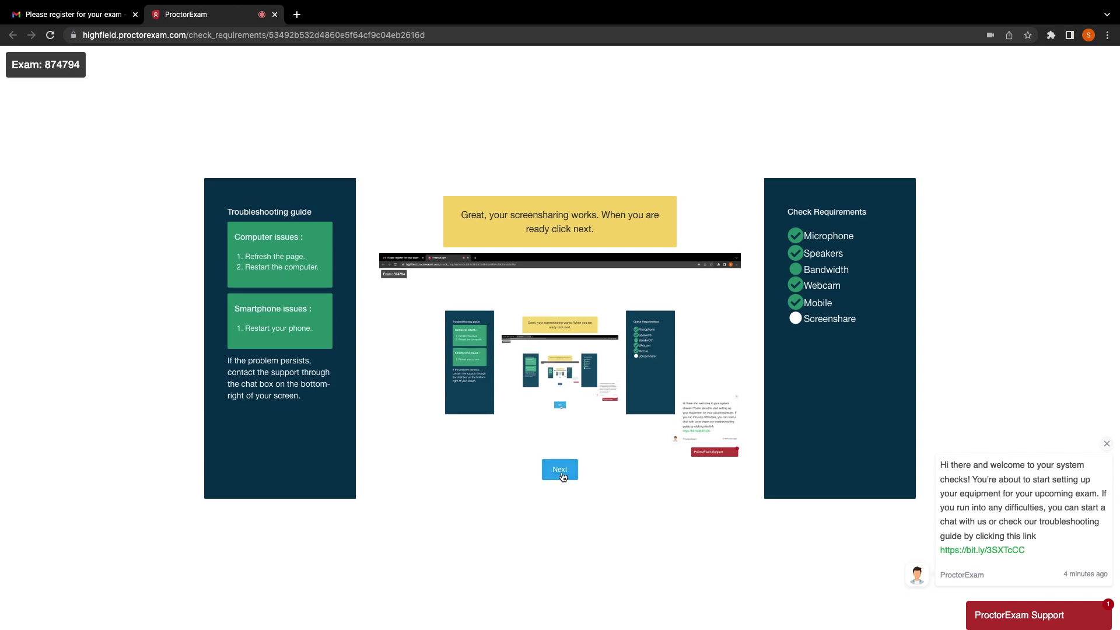
{"action": "left_click", "coordinate": [560, 472]}
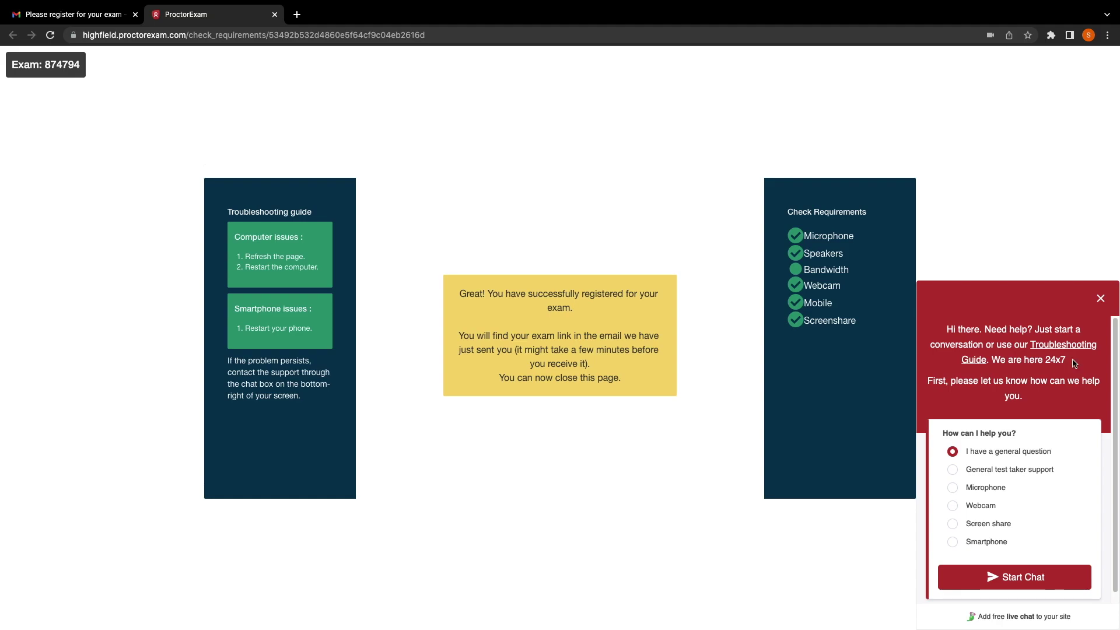
- Close the support chat panel with its X
{"action": "left_click", "coordinate": [1100, 298]}
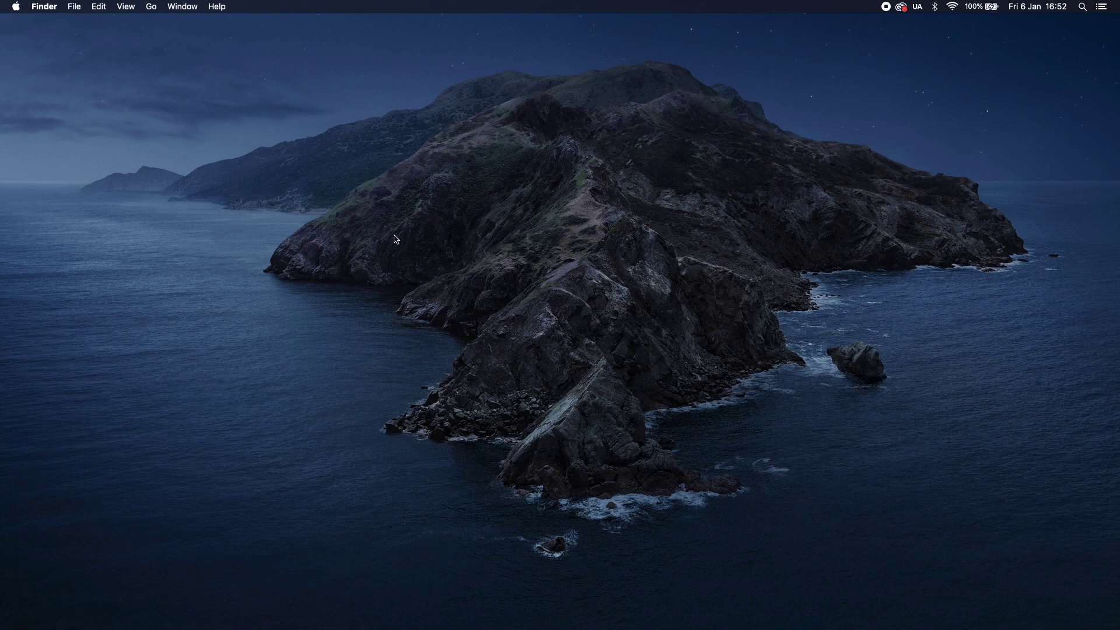
- Open Security & Privacy in System Preferences from the Apple menu
{"action": "left_click", "coordinate": [17, 7]}
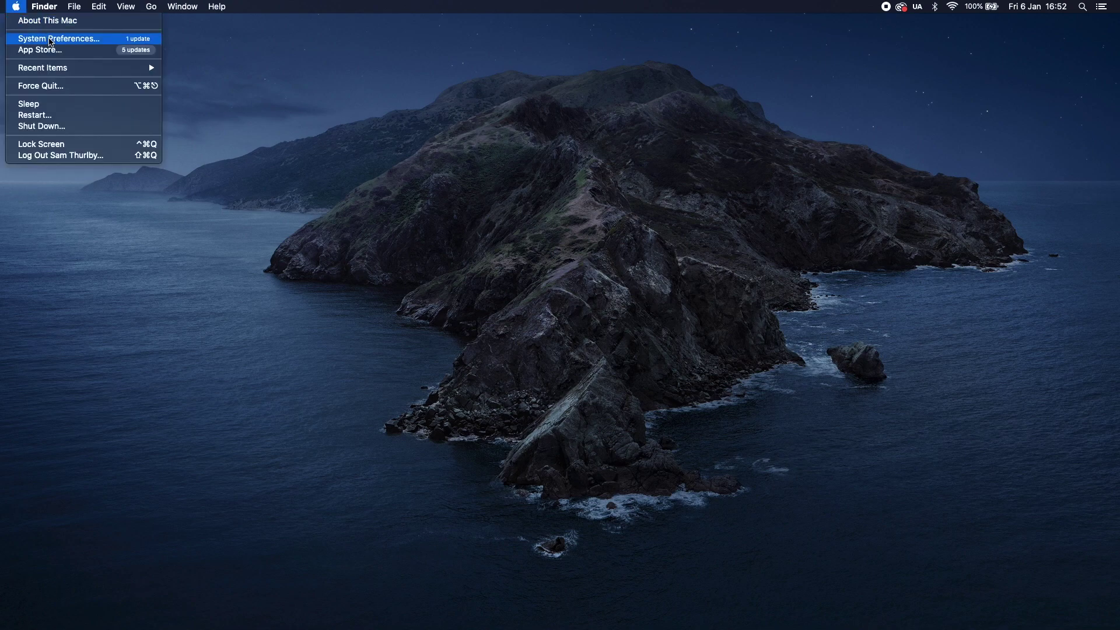
{"action": "left_click", "coordinate": [49, 41]}
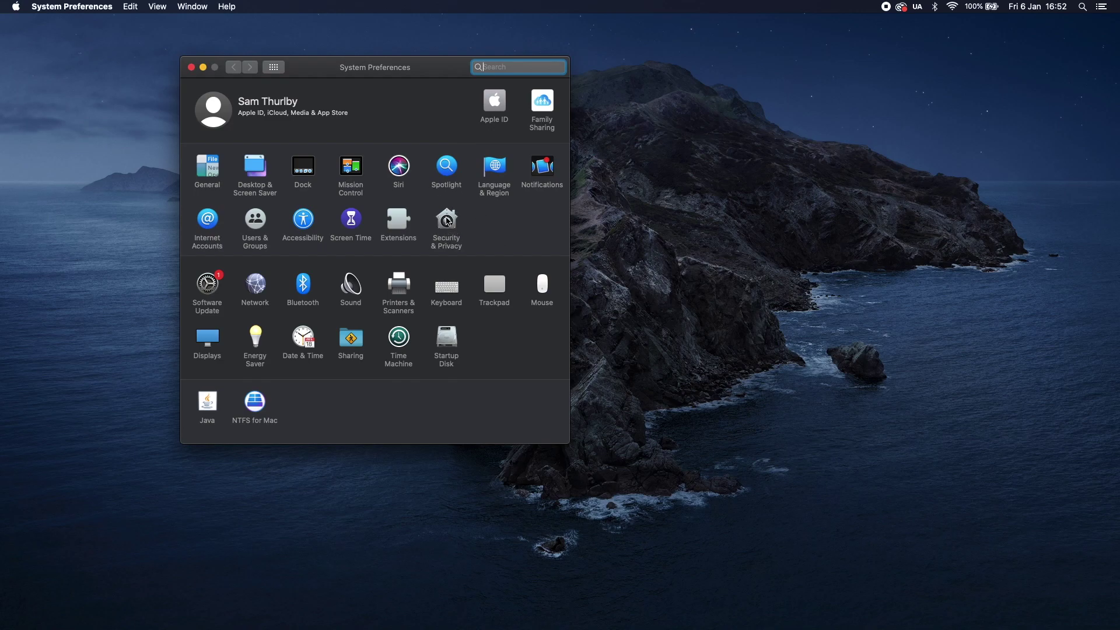
{"action": "left_click", "coordinate": [456, 230]}
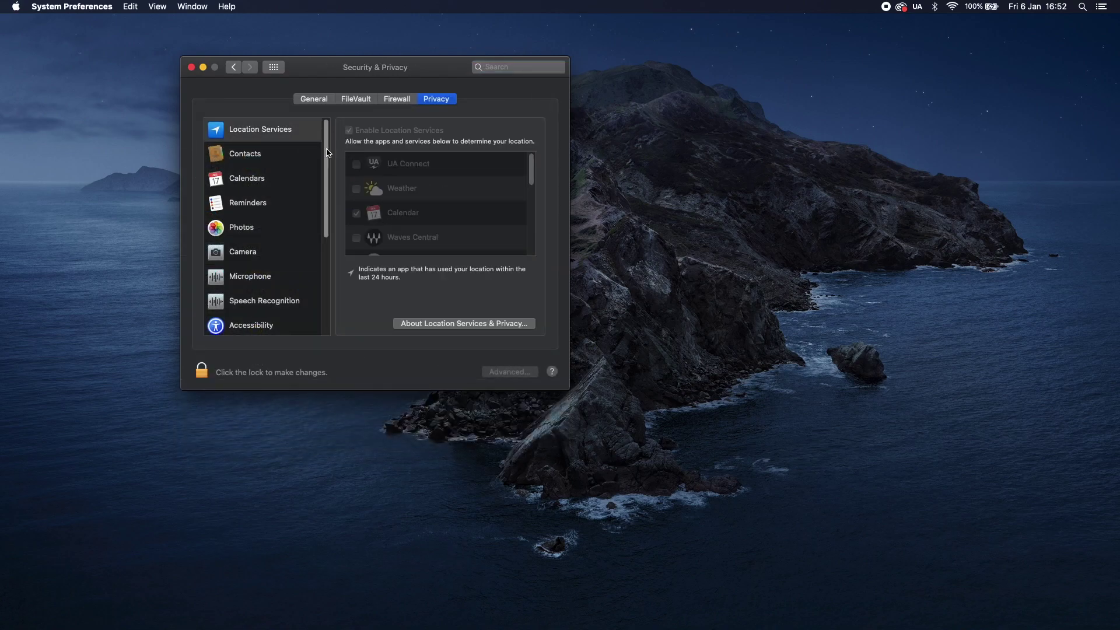
{"action": "scroll", "coordinate": [327, 158], "scroll_direction": "down", "scroll_amount": 3}
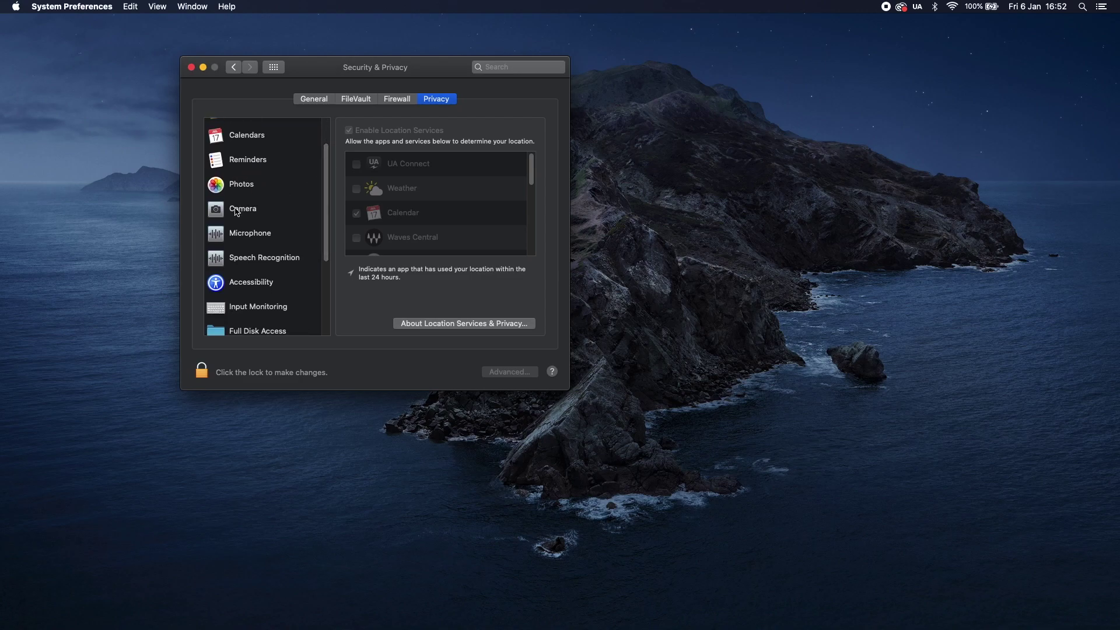
- Check Chrome's entries in the Camera, Microphone and Screen Recording privacy lists
{"action": "left_click", "coordinate": [237, 210]}
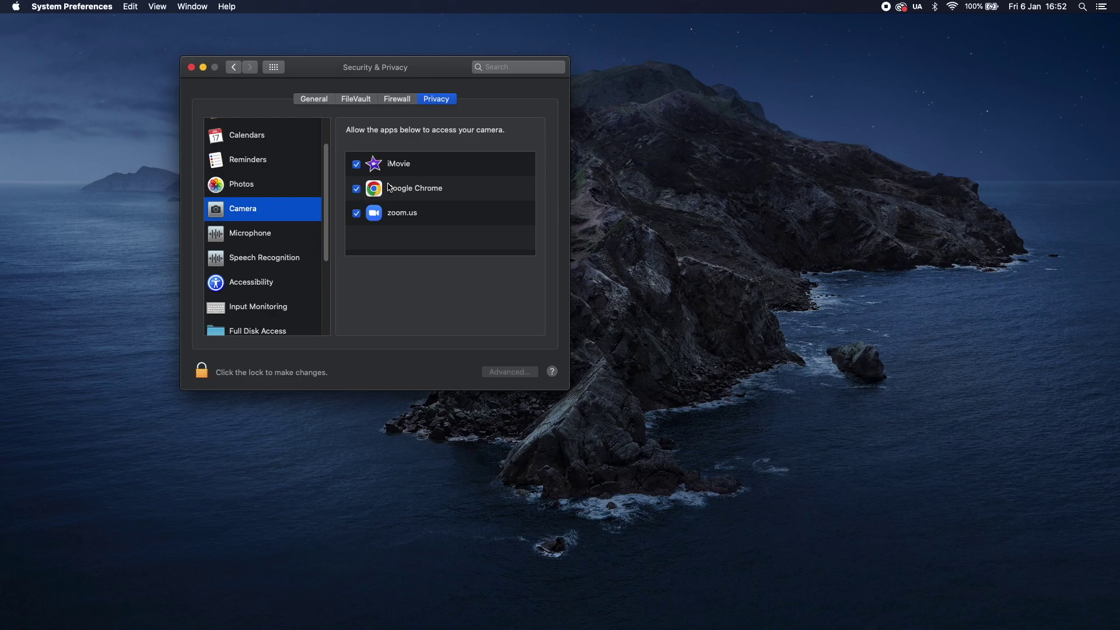
{"action": "left_click", "coordinate": [262, 237]}
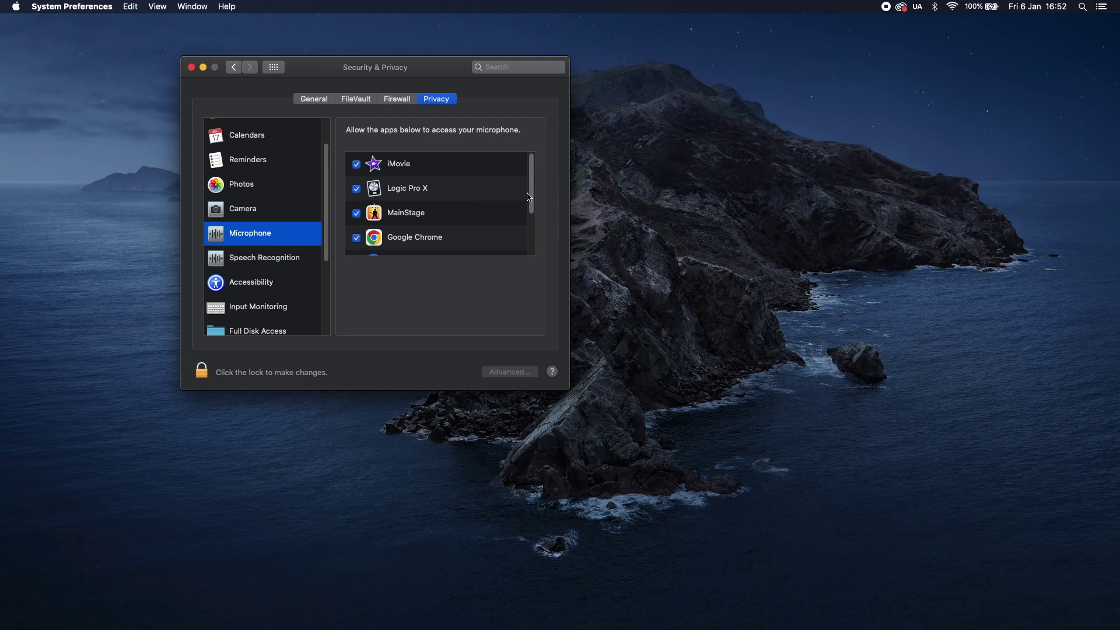
{"action": "left_click_drag", "start_coordinate": [528, 195], "coordinate": [528, 231]}
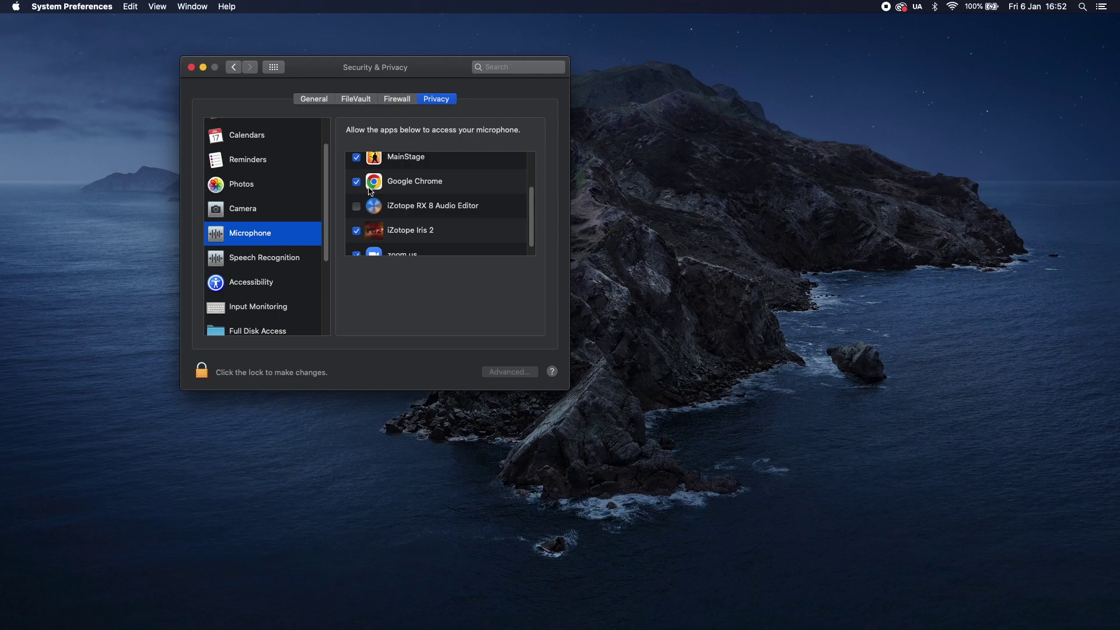
{"action": "left_click_drag", "start_coordinate": [325, 240], "coordinate": [328, 305]}
{"action": "left_click", "coordinate": [289, 266]}
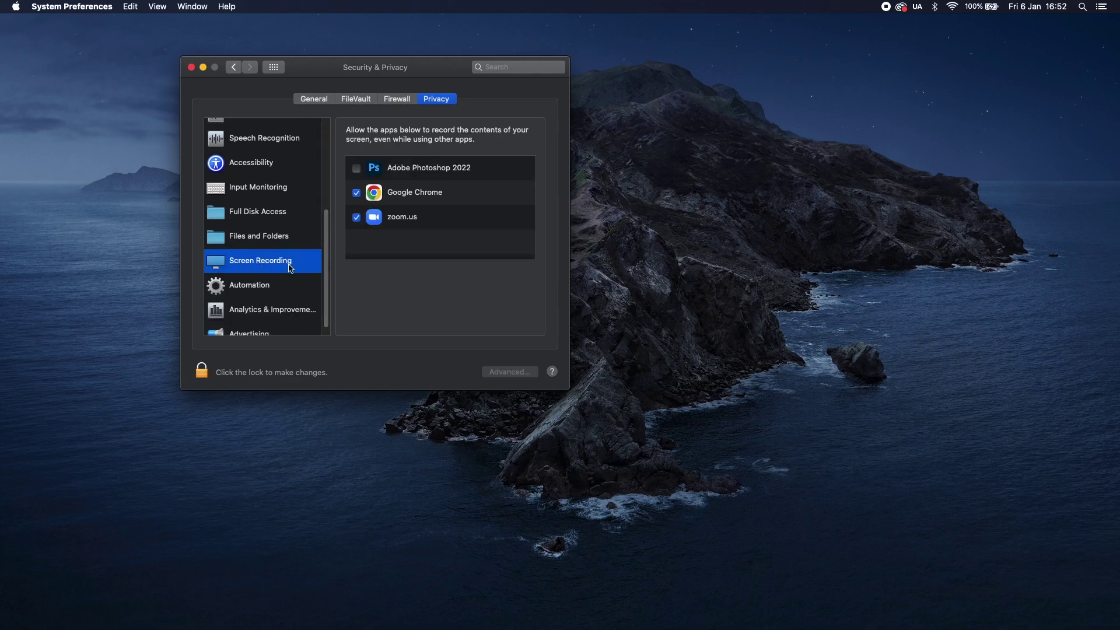
- Untick Google Chrome for screen recording, then unlock Security & Privacy with the admin password
{"action": "left_click", "coordinate": [356, 193]}
{"action": "left_click", "coordinate": [204, 374]}
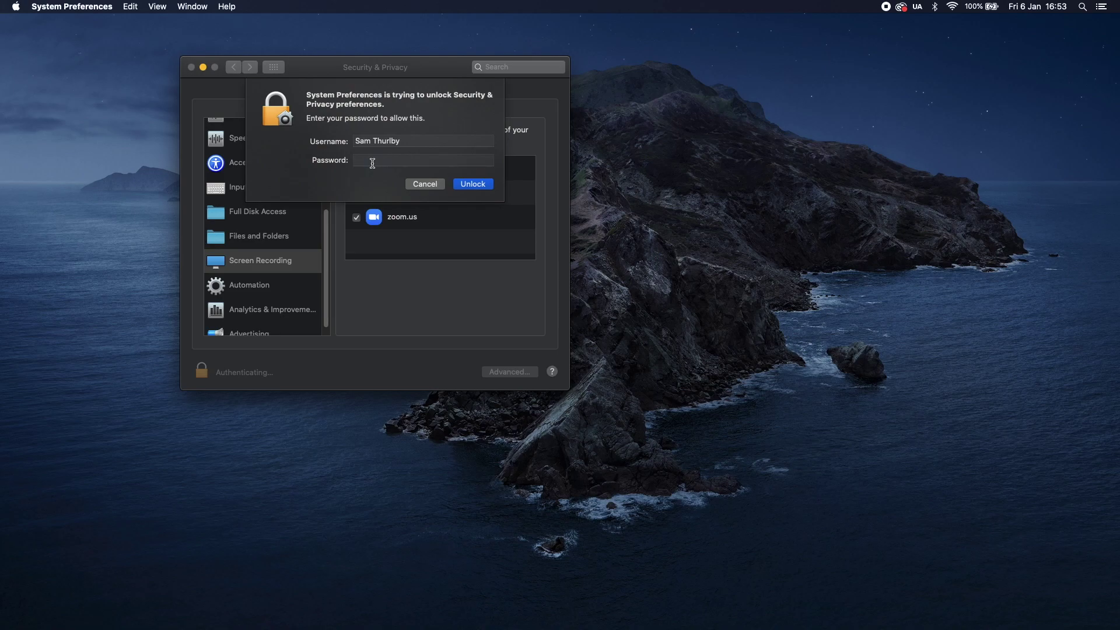
{"action": "type", "text": "*********"}
{"action": "key", "text": "Return"}
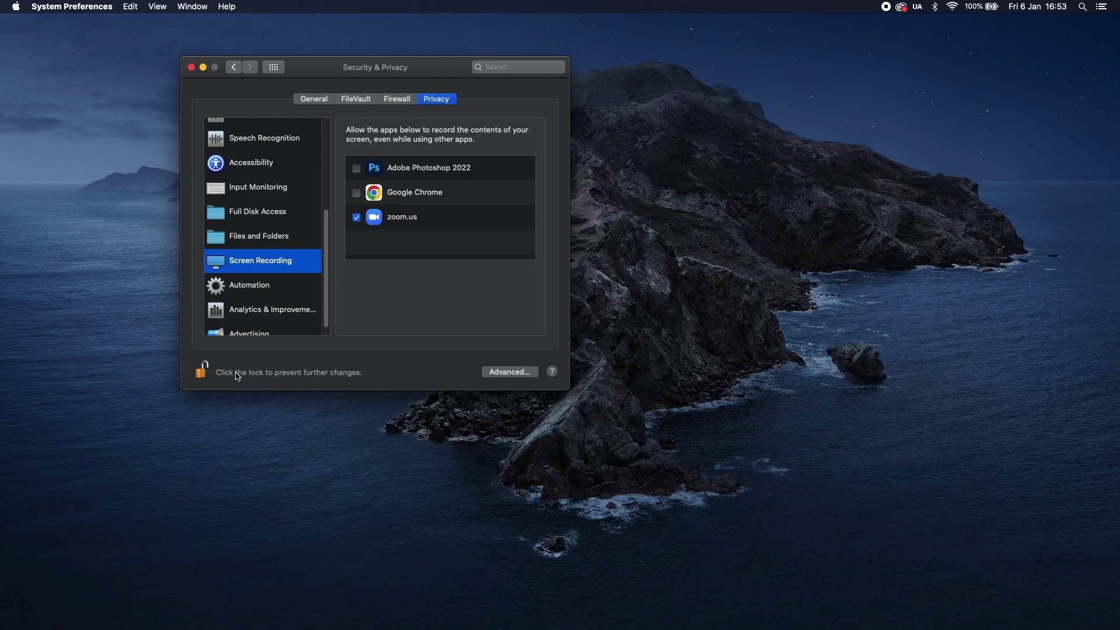
- Tick Google Chrome in the Screen Recording list and lock the padlock again
{"action": "left_click", "coordinate": [358, 194]}
{"action": "left_click", "coordinate": [204, 374]}
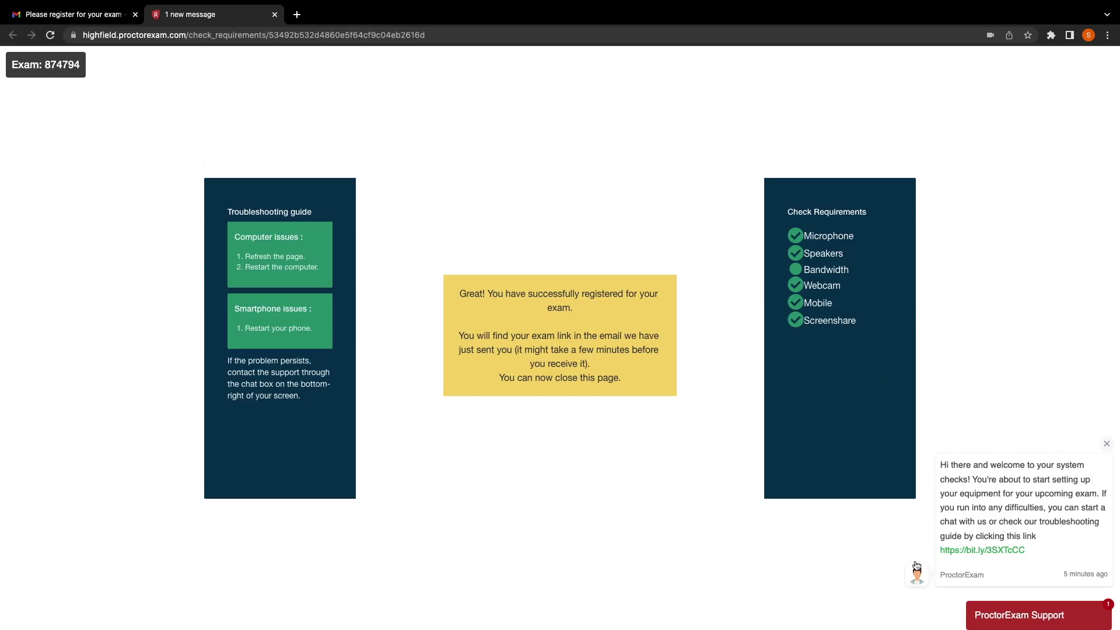
- Open the ProctorExam Support chat and pick 'I have a general question'
{"action": "left_click", "coordinate": [1017, 623]}
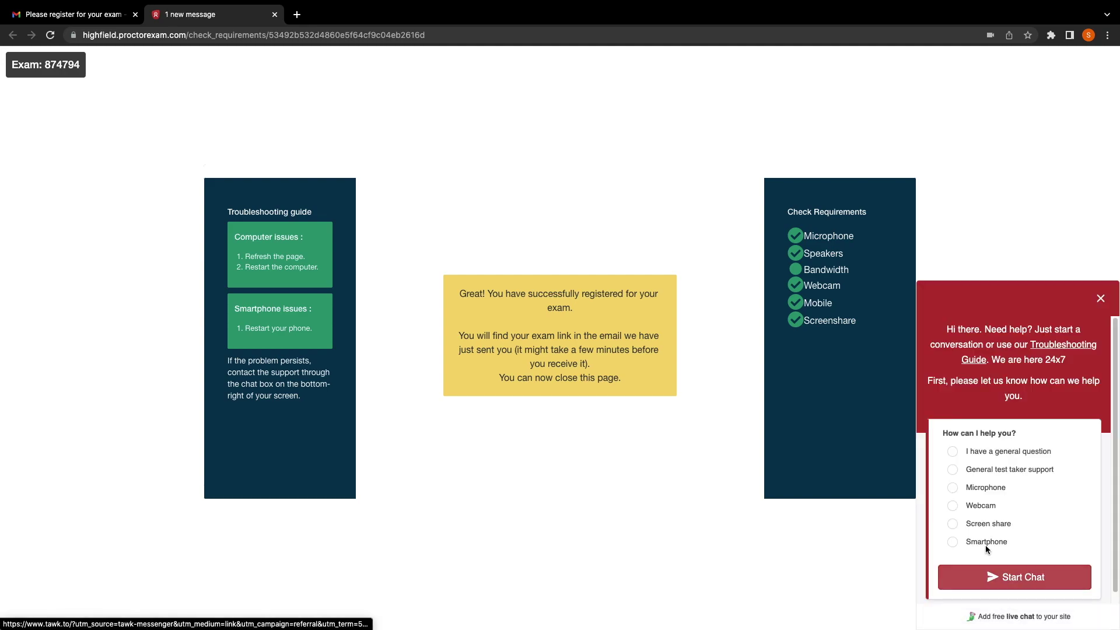
{"action": "left_click", "coordinate": [987, 453]}
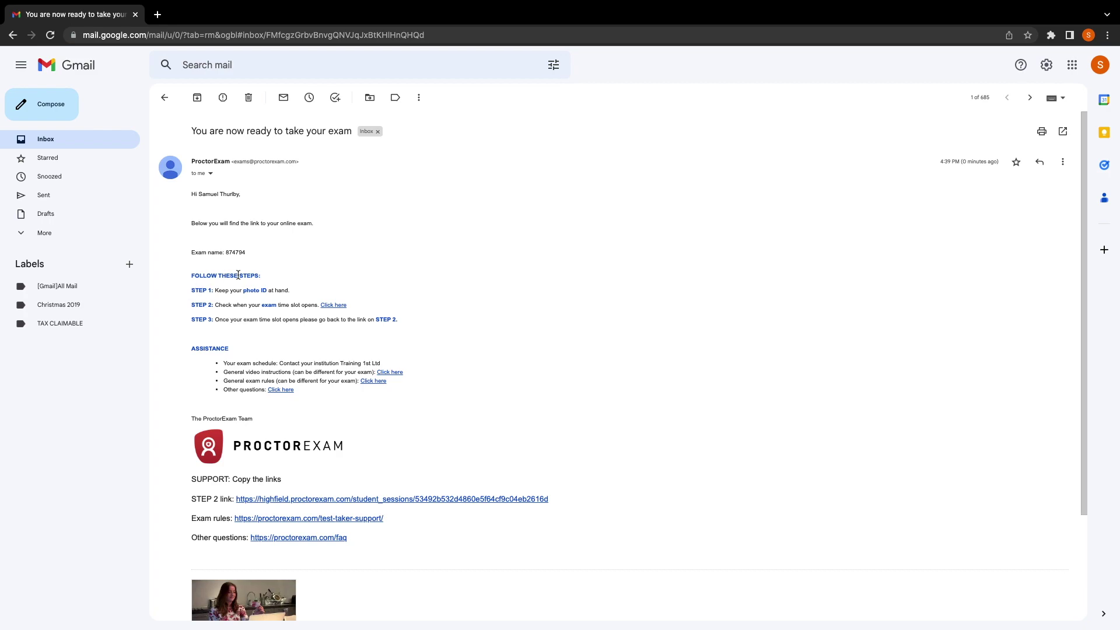
- Read the email's STEP 1 and STEP 2 lines, then follow the STEP 2 exam link
{"action": "left_click_drag", "start_coordinate": [189, 291], "coordinate": [289, 291]}
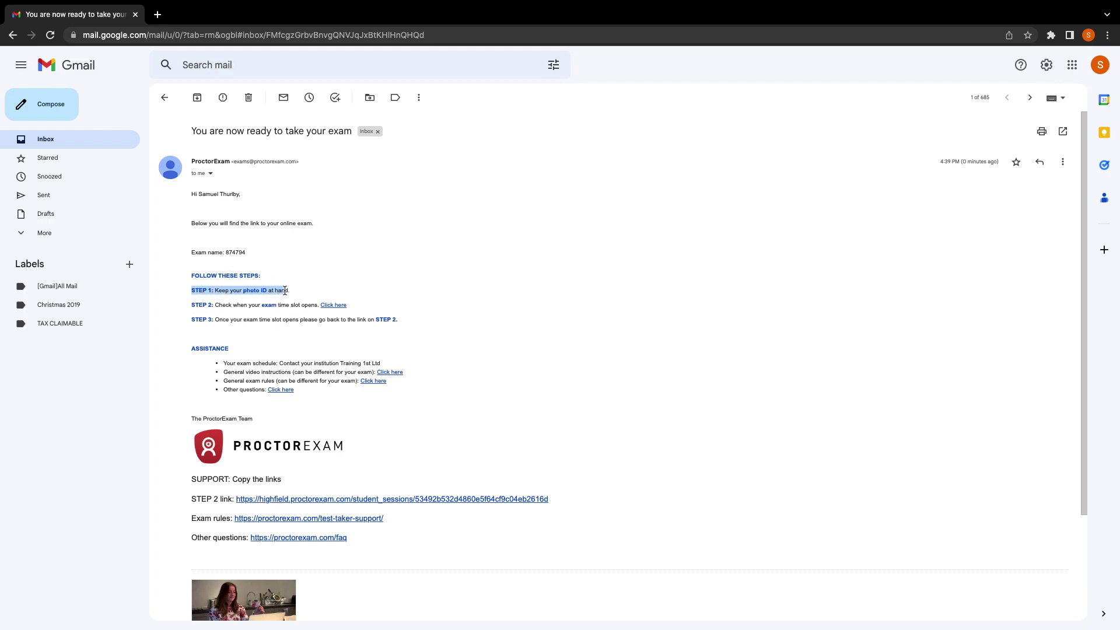
{"action": "left_click", "coordinate": [324, 293]}
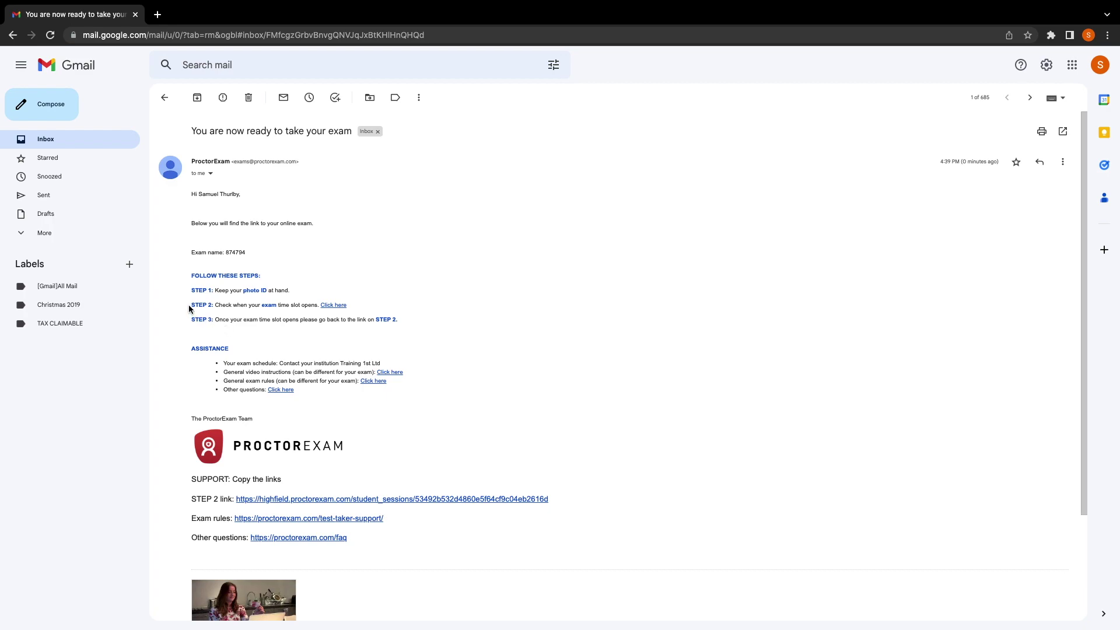
{"action": "left_click_drag", "start_coordinate": [190, 308], "coordinate": [354, 308]}
{"action": "left_click", "coordinate": [358, 308]}
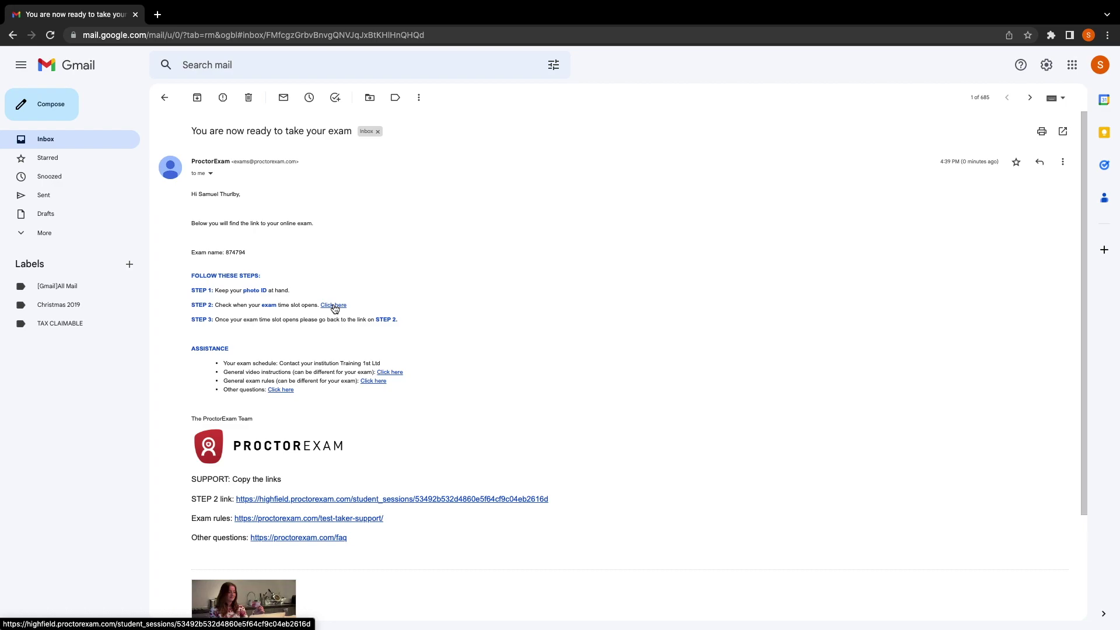
{"action": "left_click", "coordinate": [334, 305]}
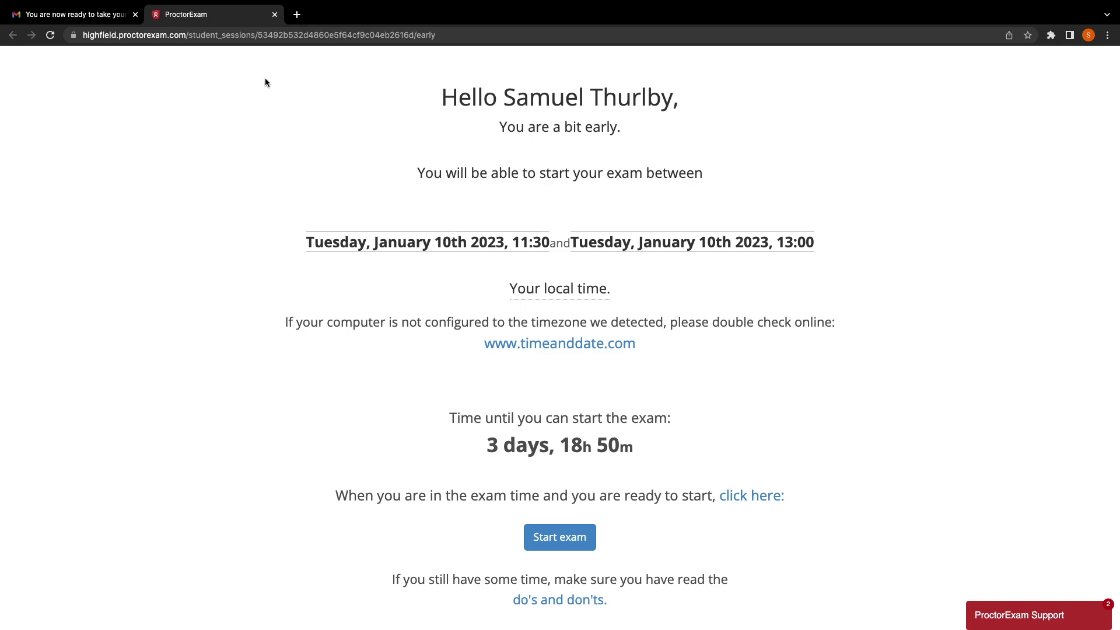
- Check the detected UTC +00:00 time zone for the January 10th, 11:30–13:00 exam window
{"action": "mouse_move", "coordinate": [538, 291]}
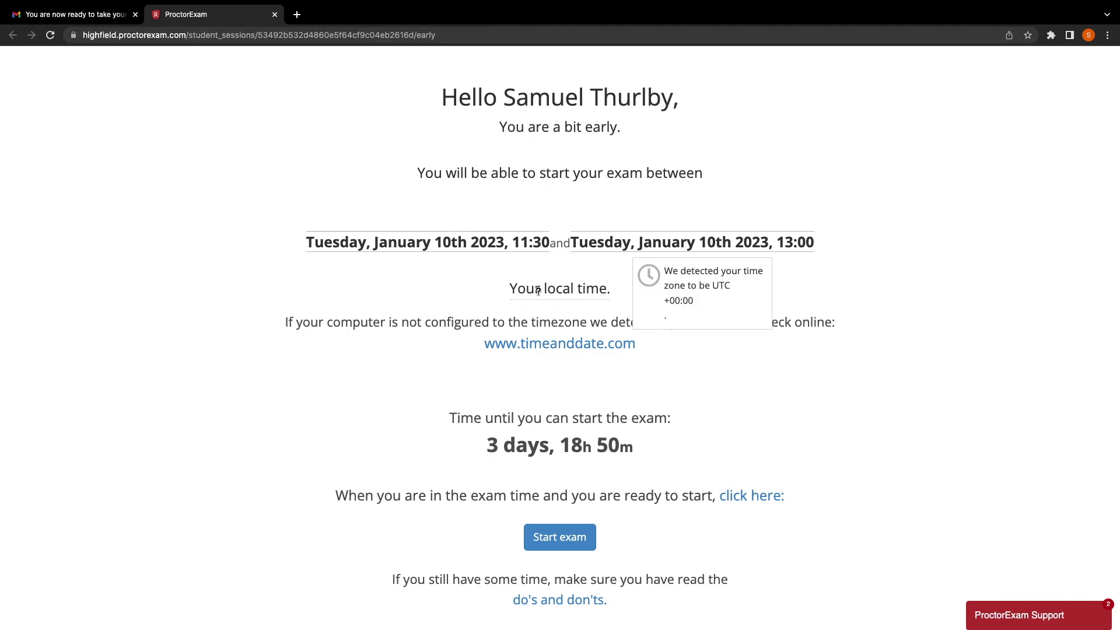